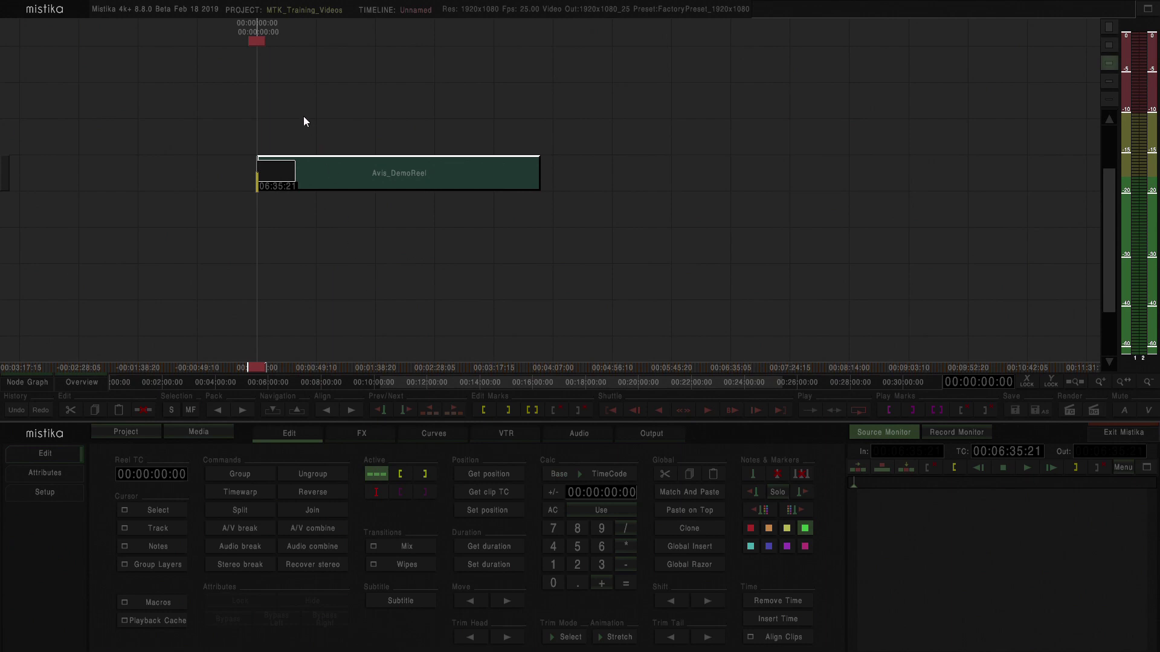
Play back part of the Avis_DemoReel clip in the record monitor to review its footage
left_click(956, 434)
key("space")
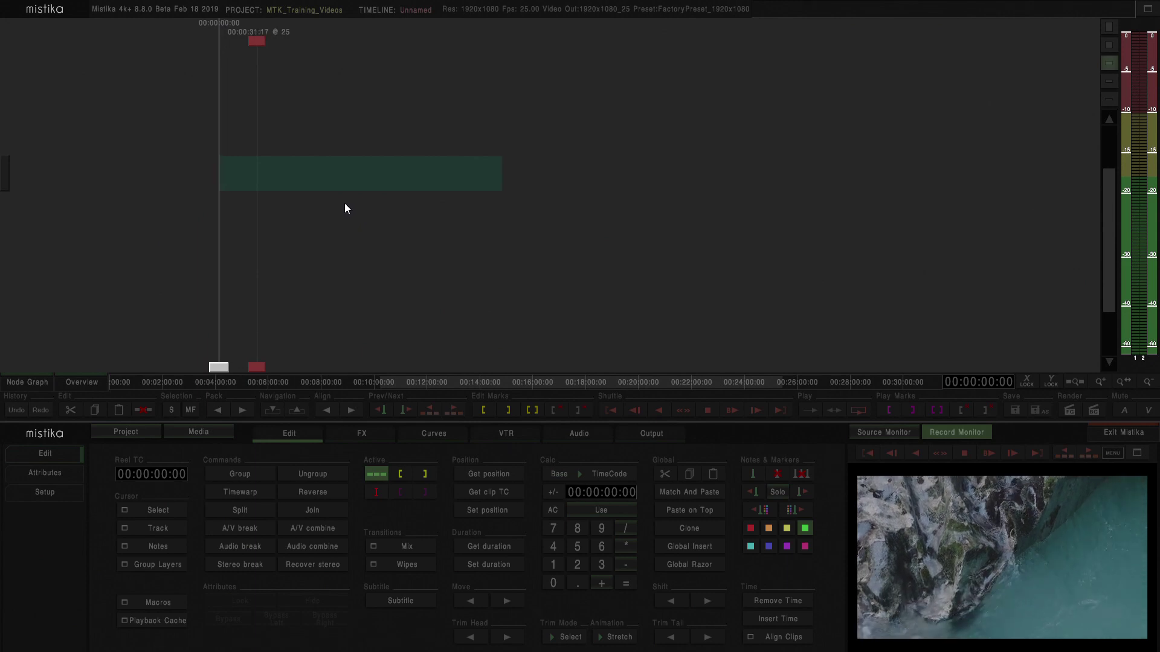
key("space")
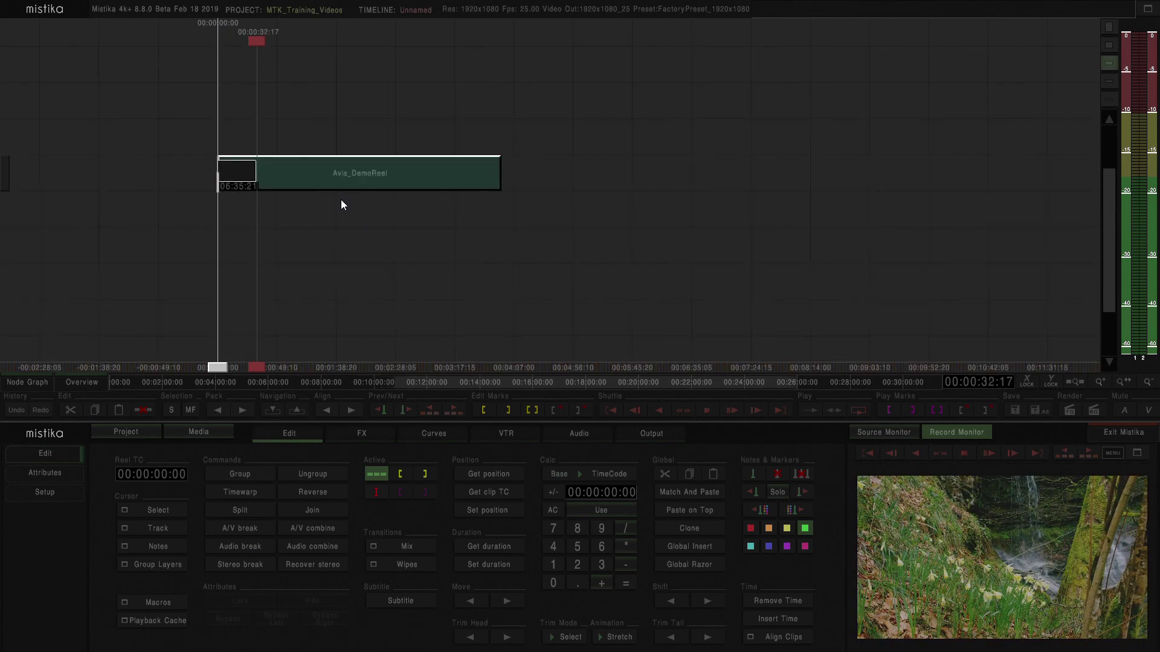
left_click(308, 88)
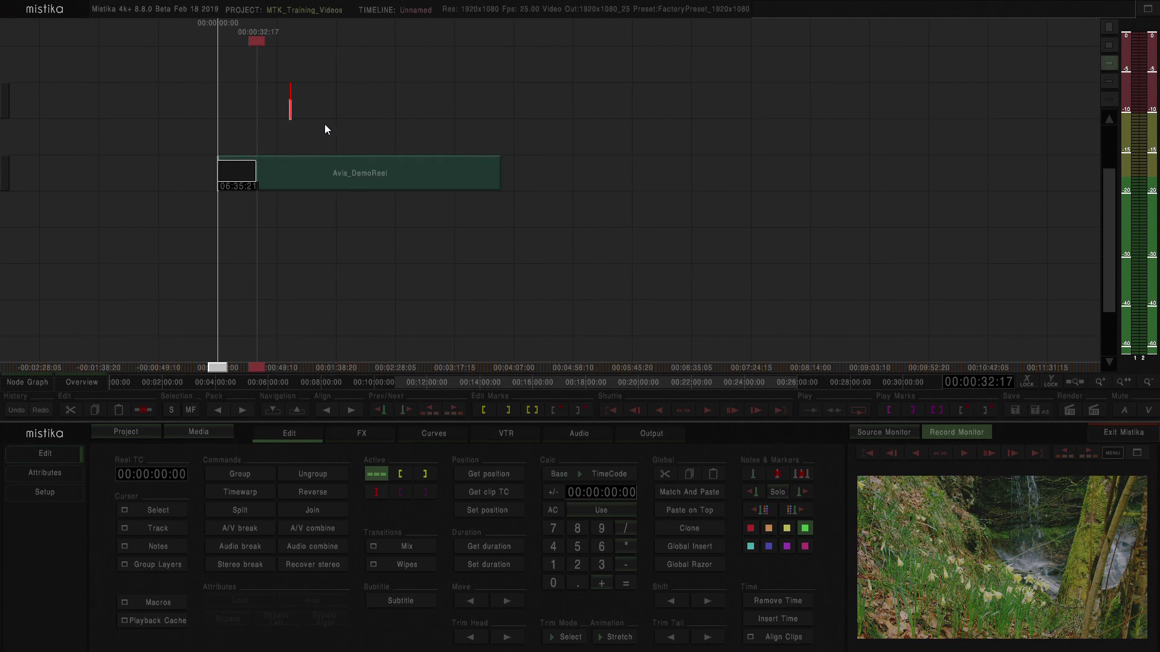
left_click(312, 180)
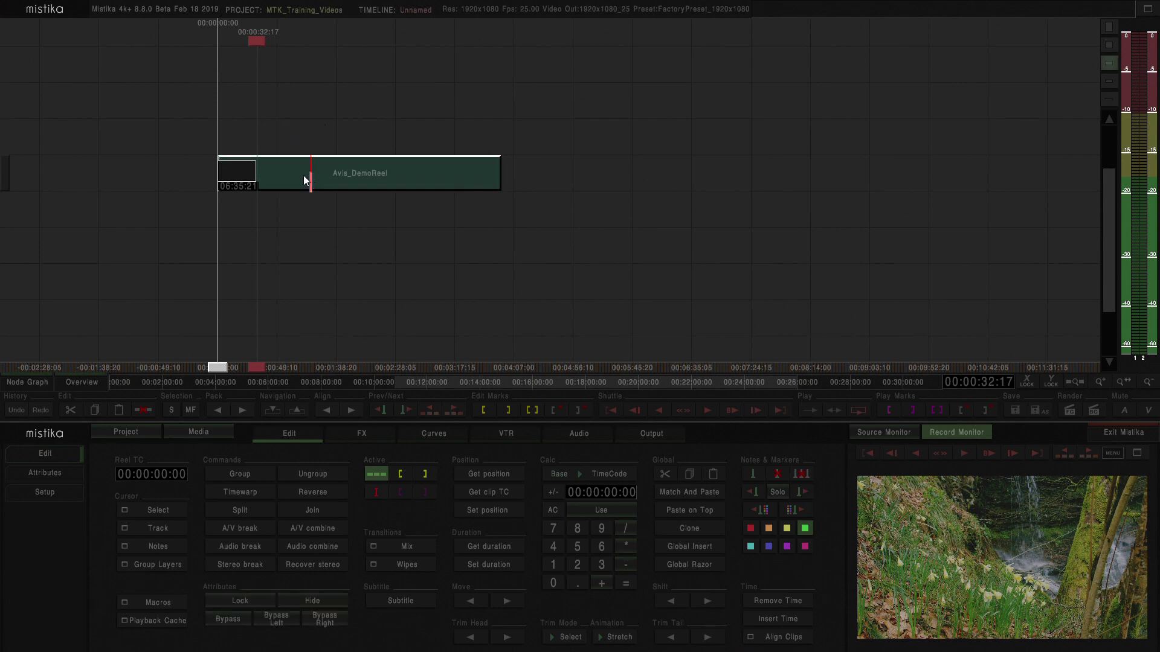
Open the Avis_DemoReel clip in the effects editor, go to frame 1150 and run scene detection on the clip
double_click(298, 172)
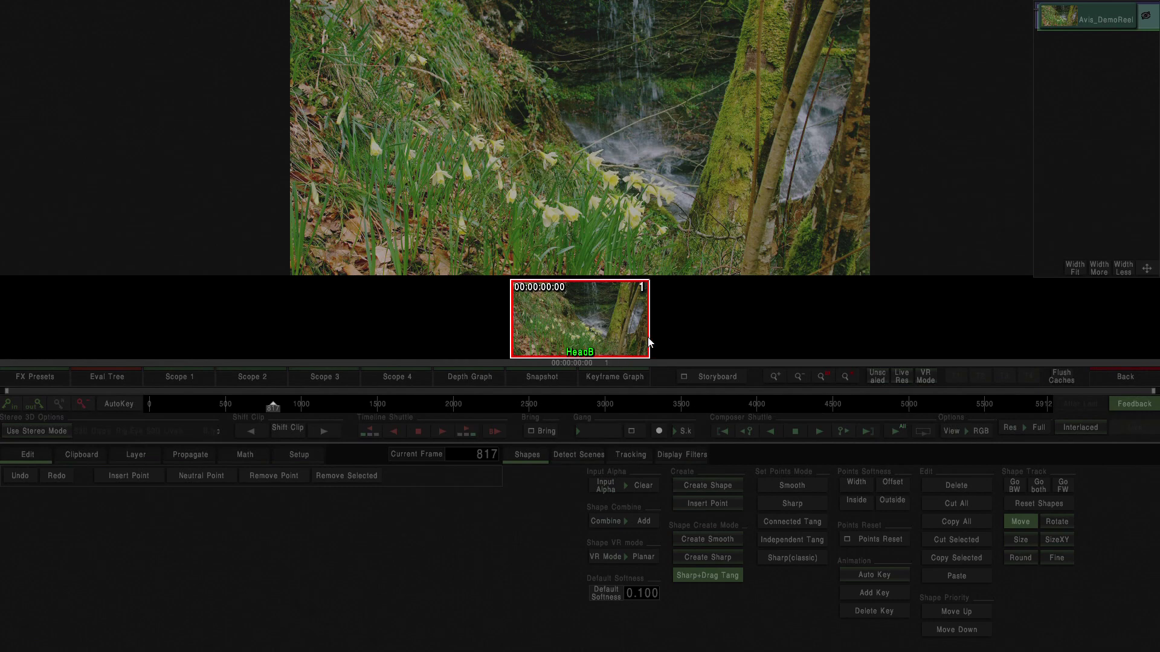
left_click(276, 407)
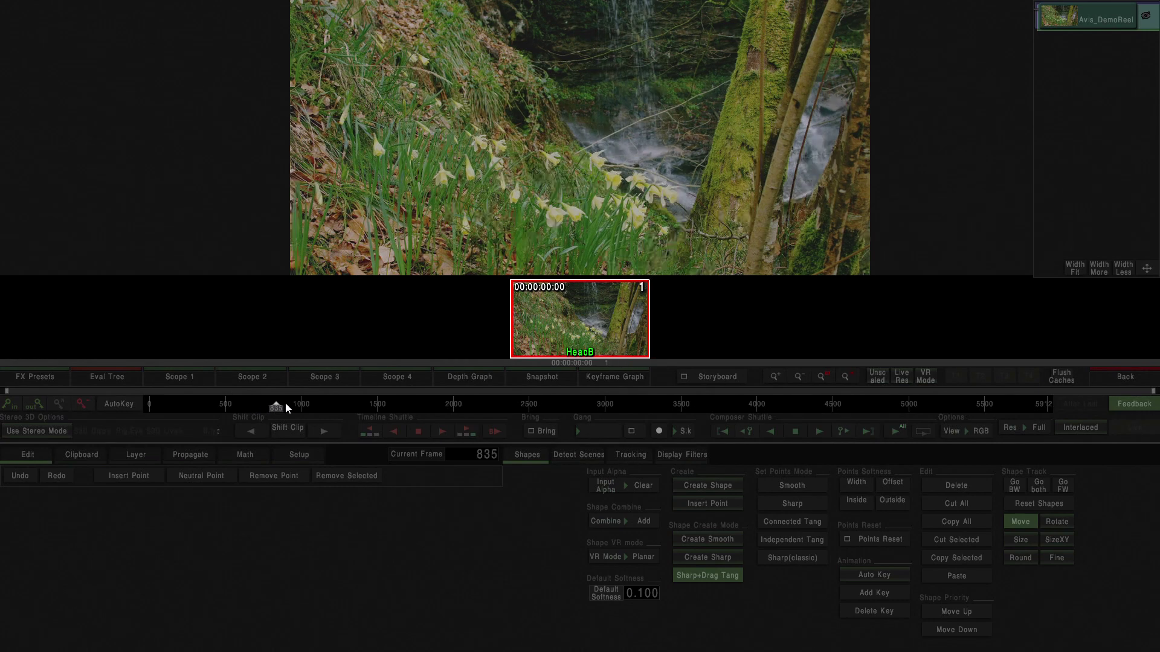
left_click_drag(287, 409, 324, 366)
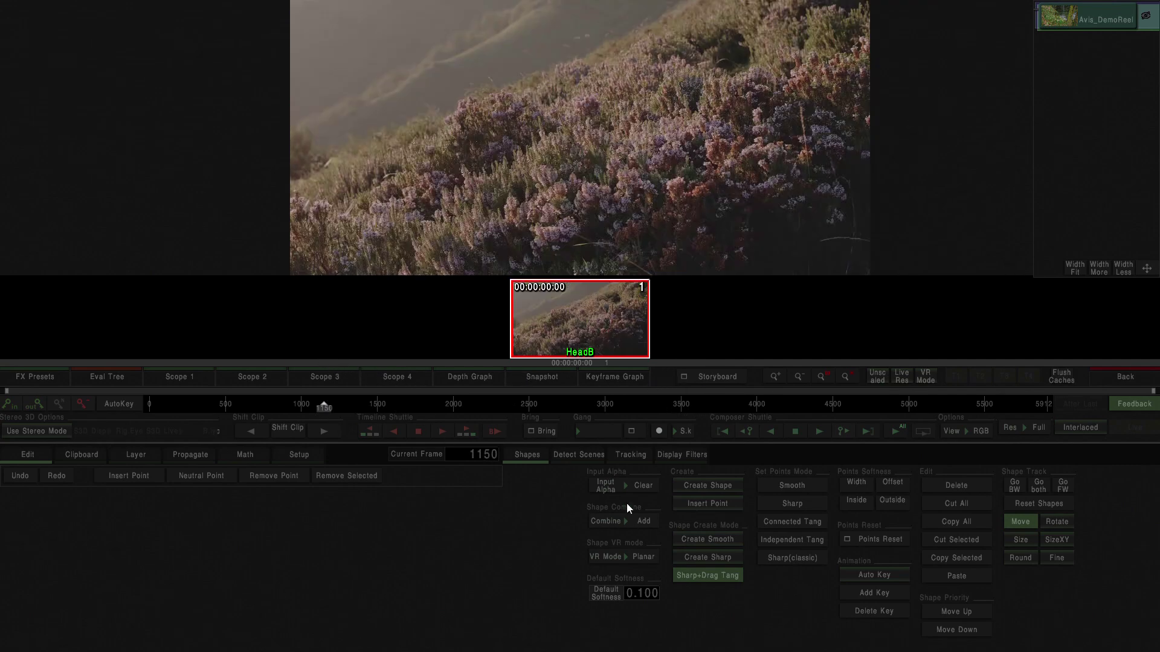
left_click(577, 455)
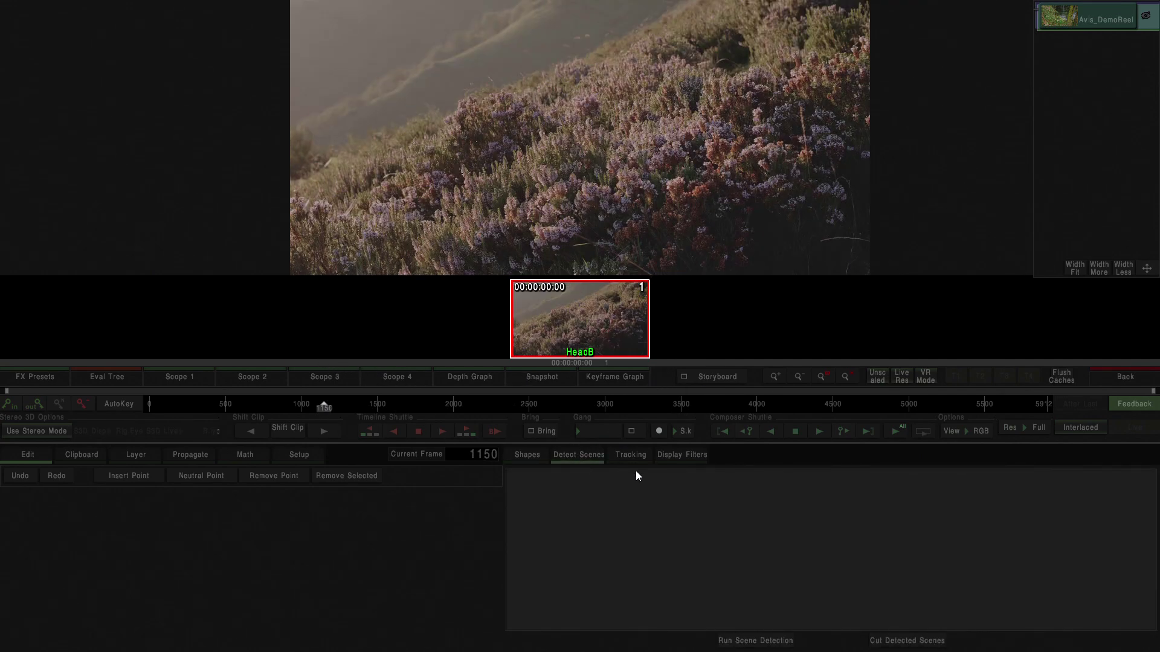
left_click(753, 642)
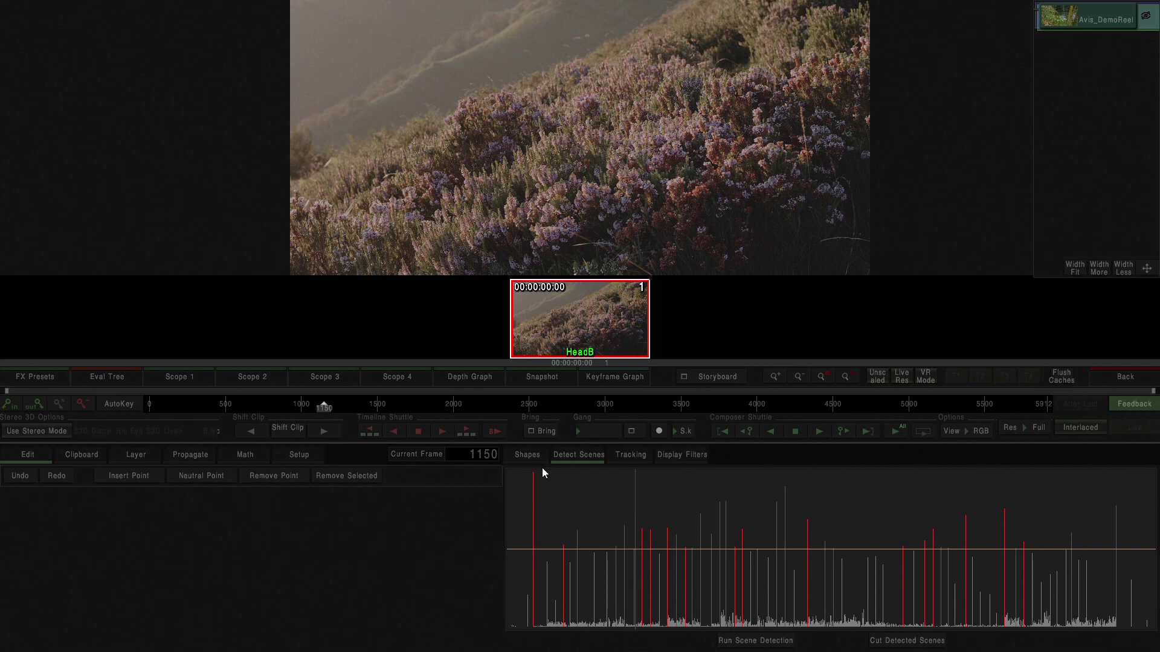
Go to frame 4337 and lower the scene detection threshold line so that smaller frame differences count as cuts
left_click_drag(324, 407, 808, 379)
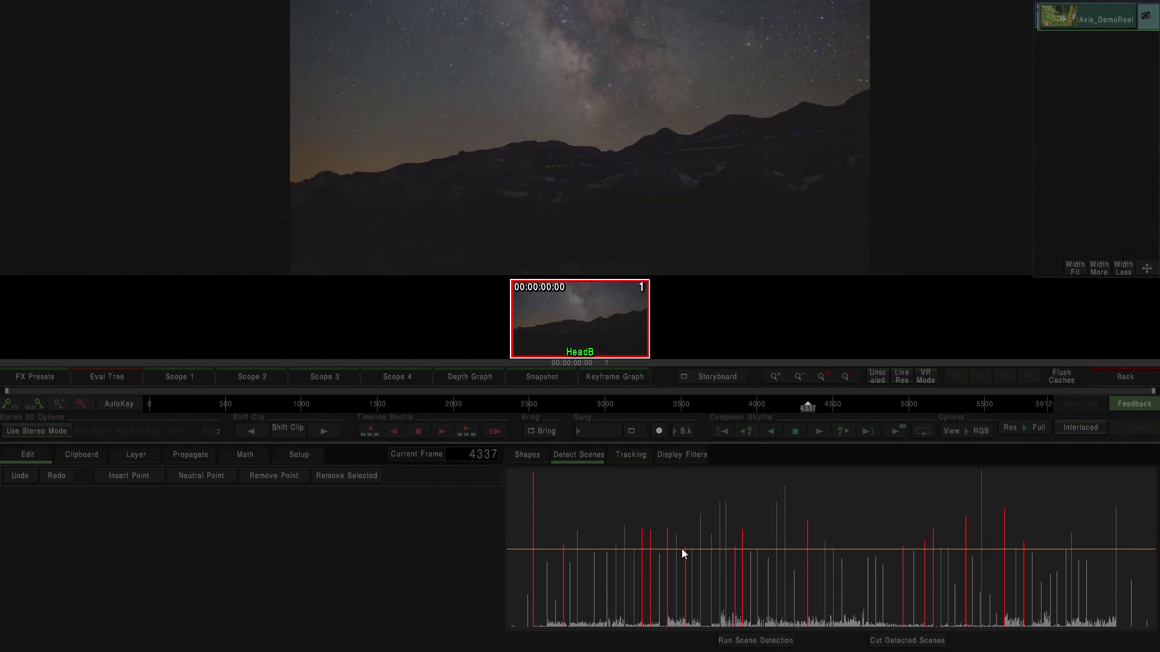
left_click_drag(681, 549, 700, 592)
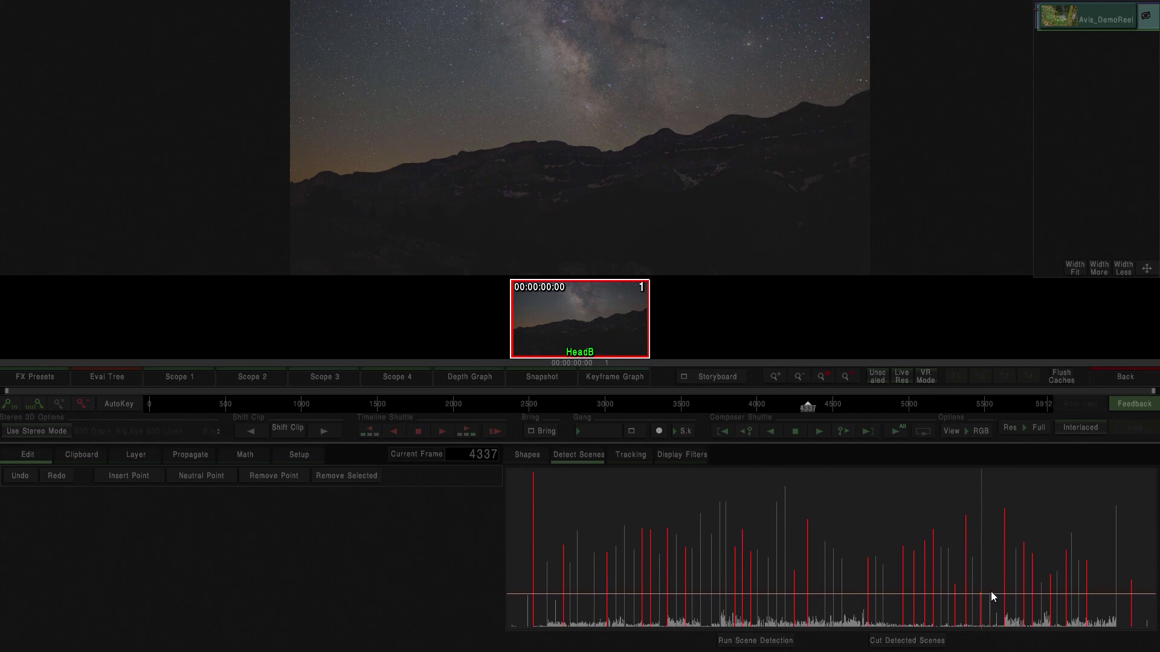
left_click_drag(990, 591, 1005, 590)
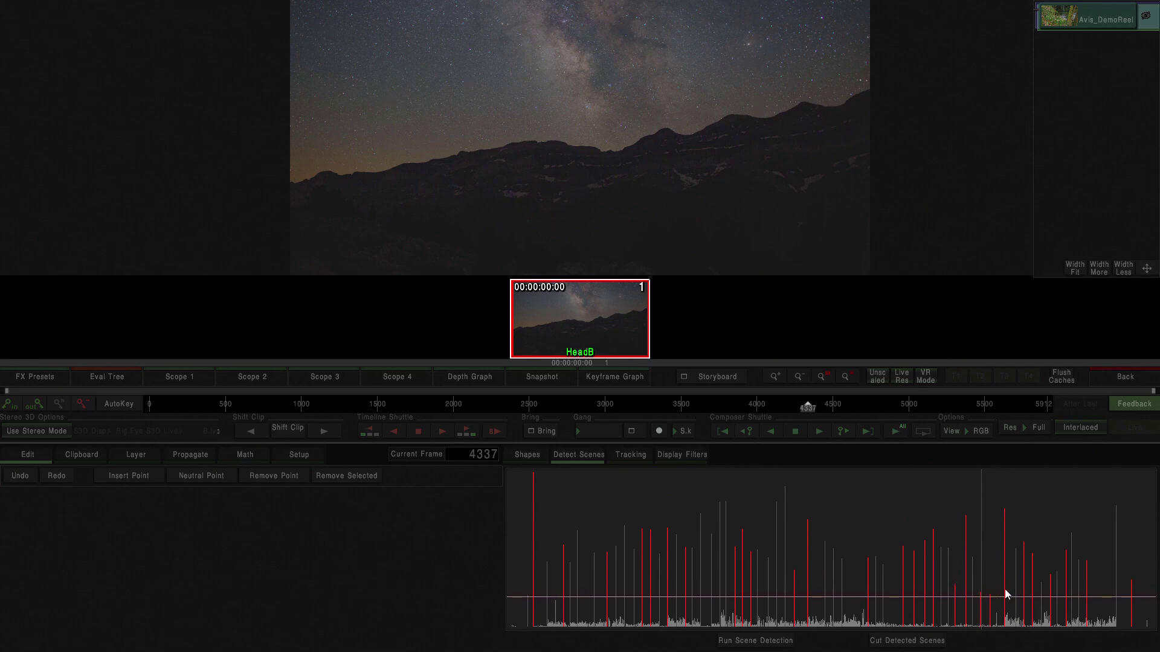
Examine the night-sky shots at frames 4293 and 4337 against the scene detection graph
left_click(802, 405)
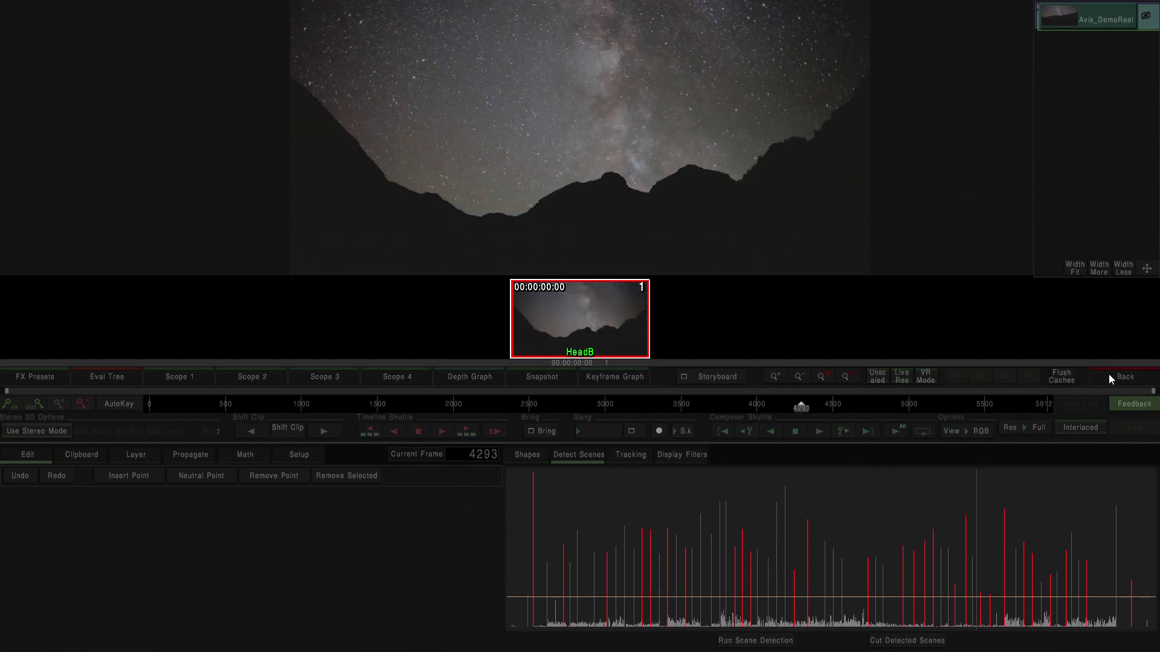
left_click_drag(1152, 392, 244, 392)
left_click_drag(53, 392, 689, 390)
left_click_drag(904, 389, 847, 410)
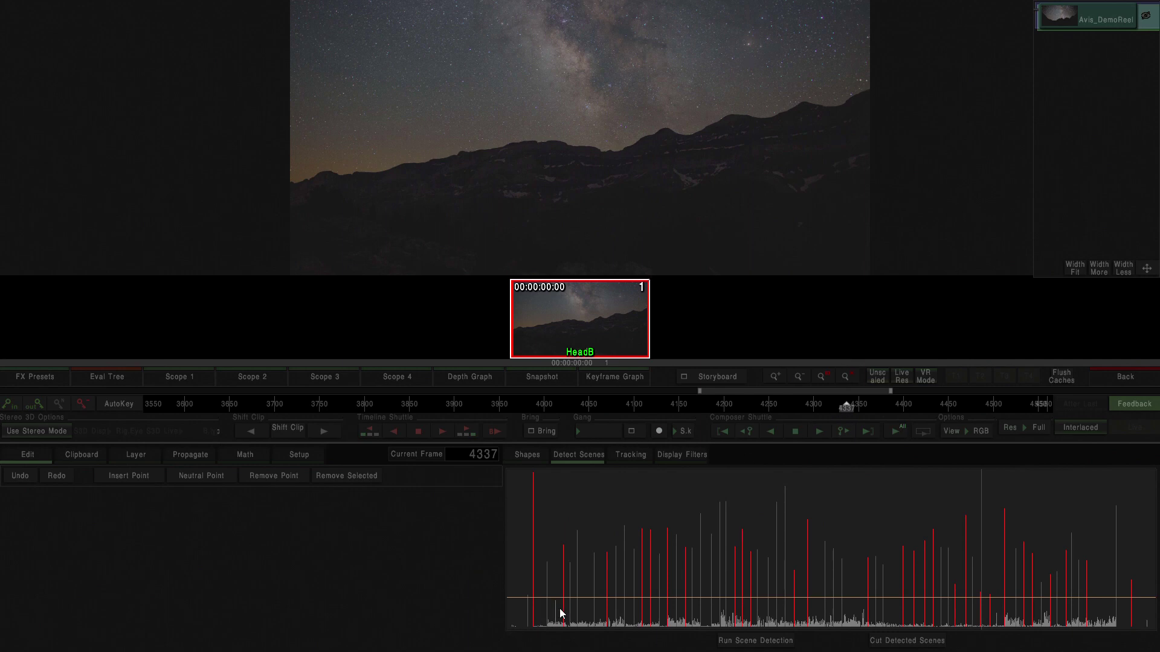
Compare the grass-field shots at frames 414 and 430, lower the detection threshold slightly further and return to the timeline
left_click_drag(698, 391, 3, 389)
left_click_drag(1008, 410, 231, 406)
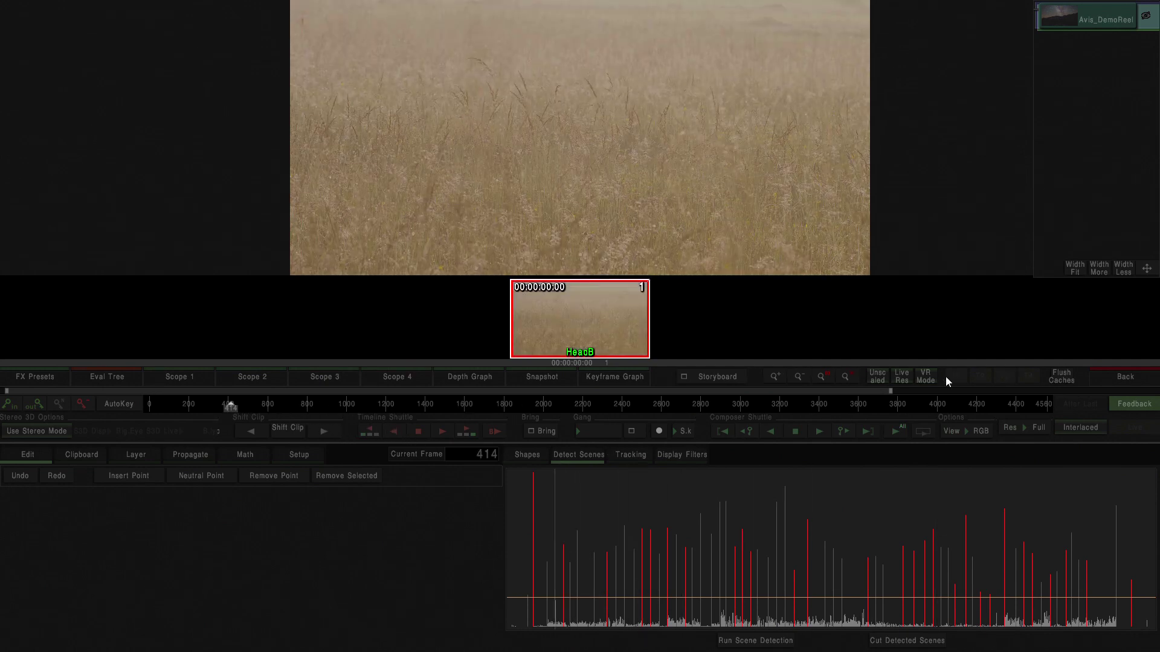
left_click_drag(888, 391, 233, 391)
left_click_drag(108, 393, 172, 397)
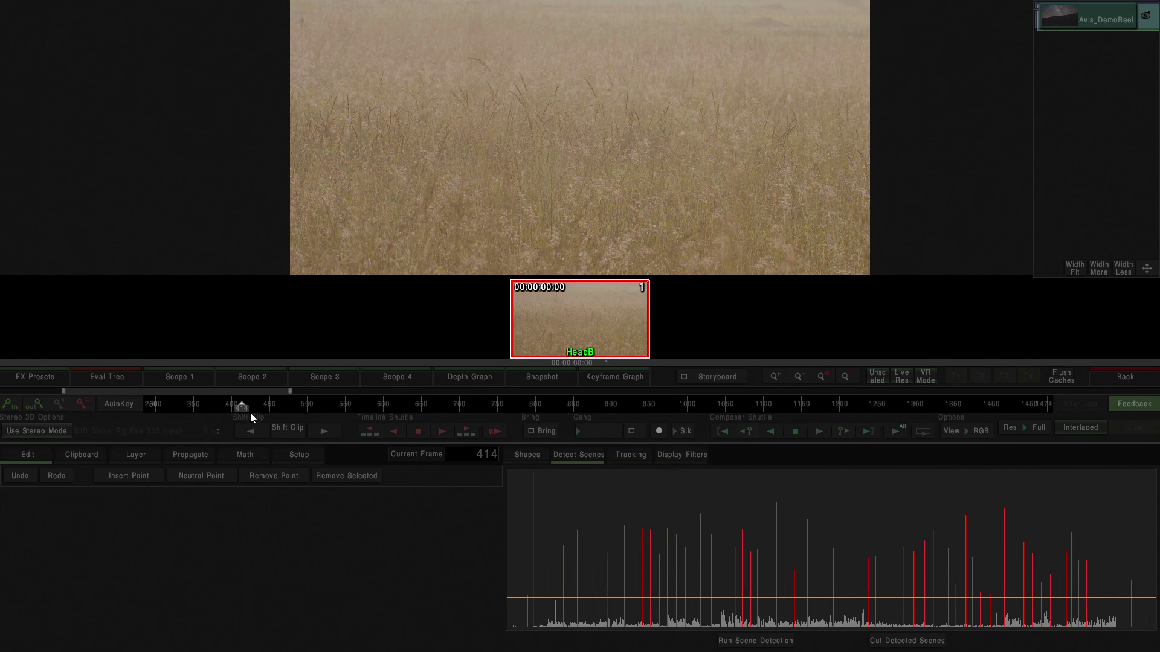
left_click_drag(241, 407, 255, 405)
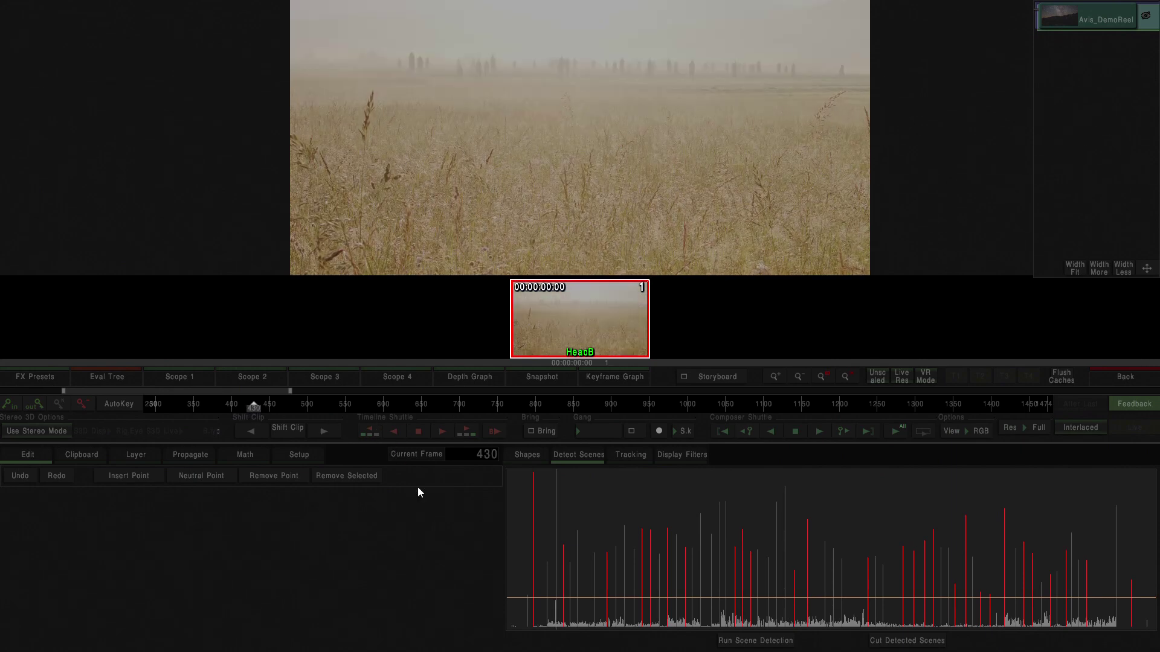
left_click_drag(612, 597, 611, 601)
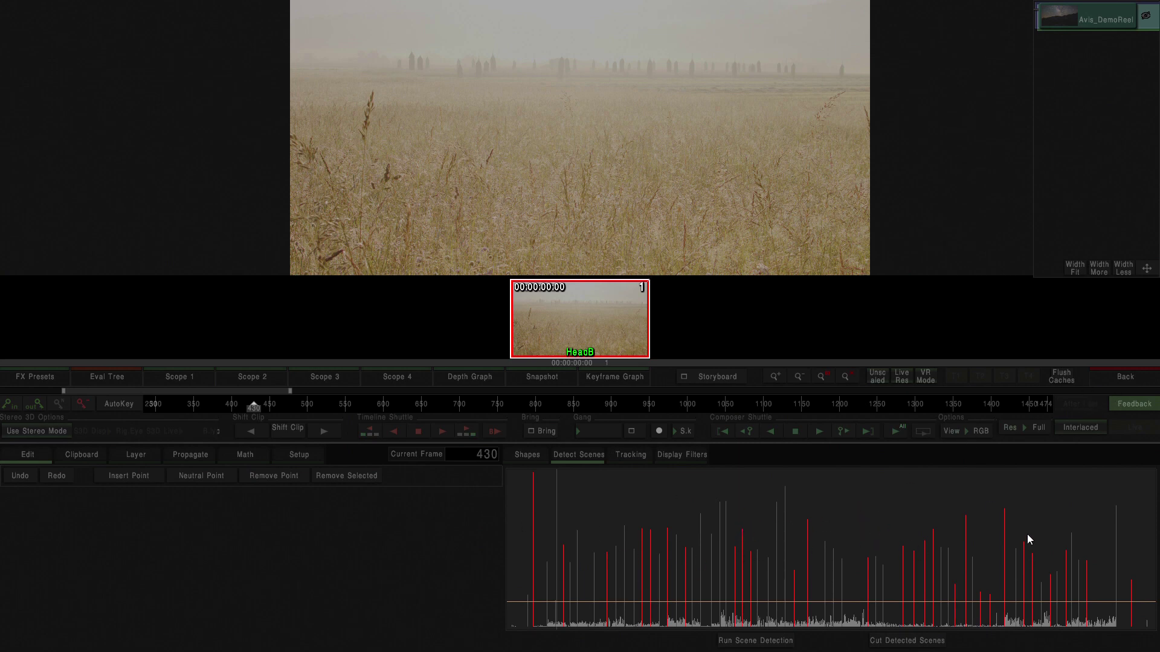
left_click(1109, 378)
Stack a Color Grade effect and a Legalize effect on top of the Avis_DemoReel clip
left_click(358, 109)
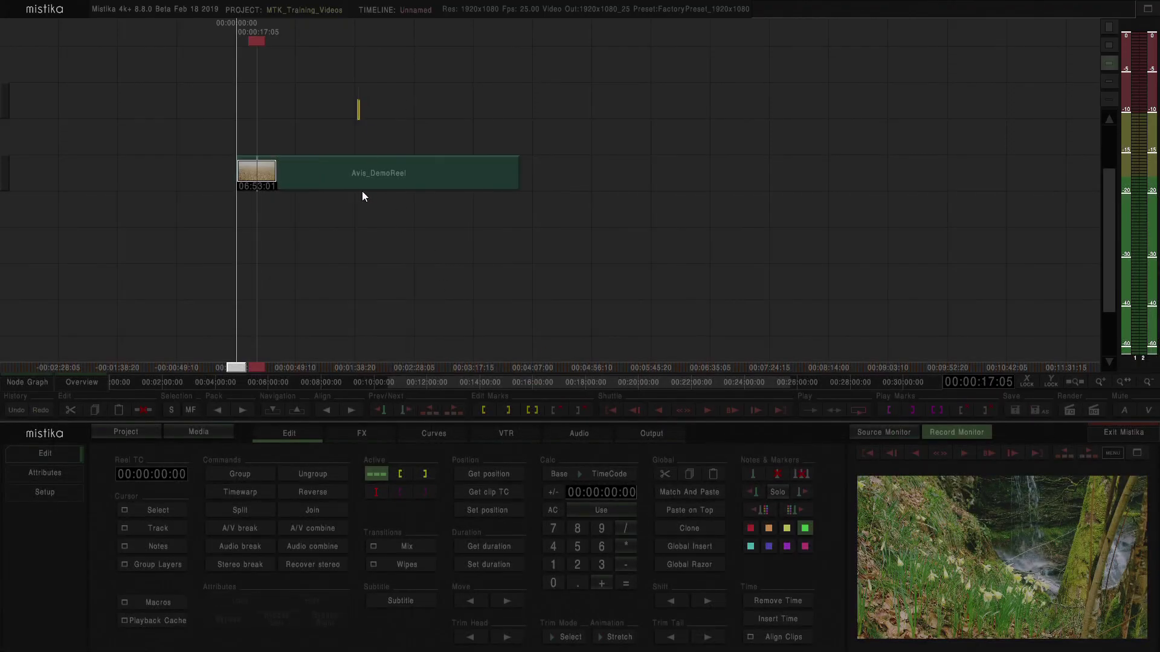
left_click(319, 176)
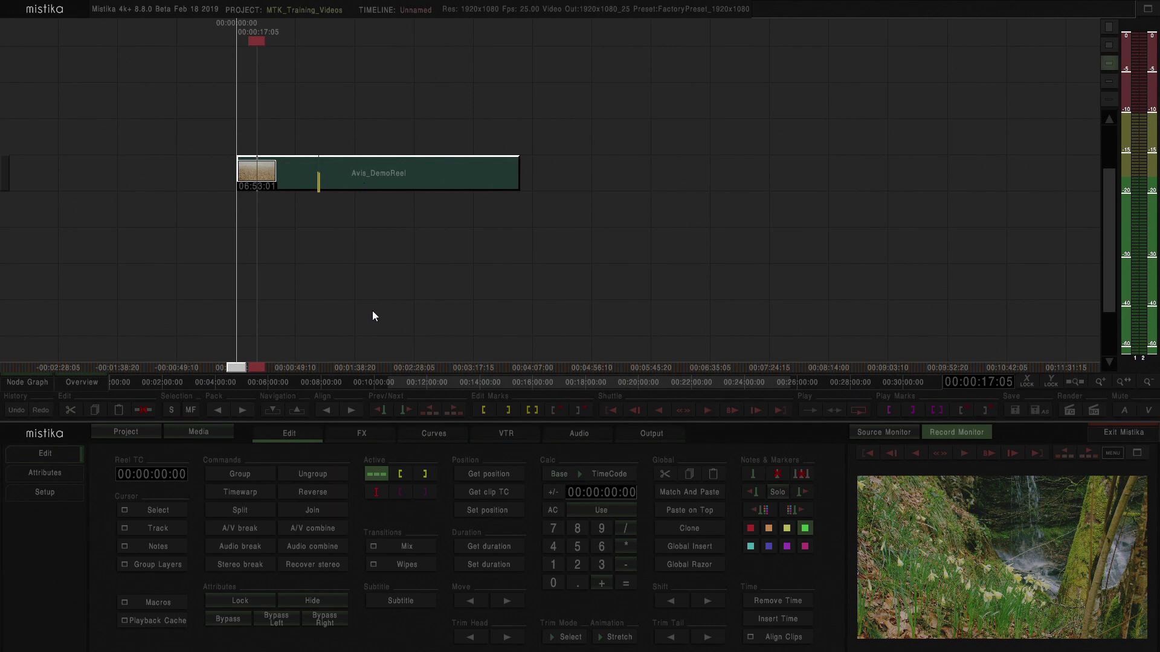
left_click(363, 434)
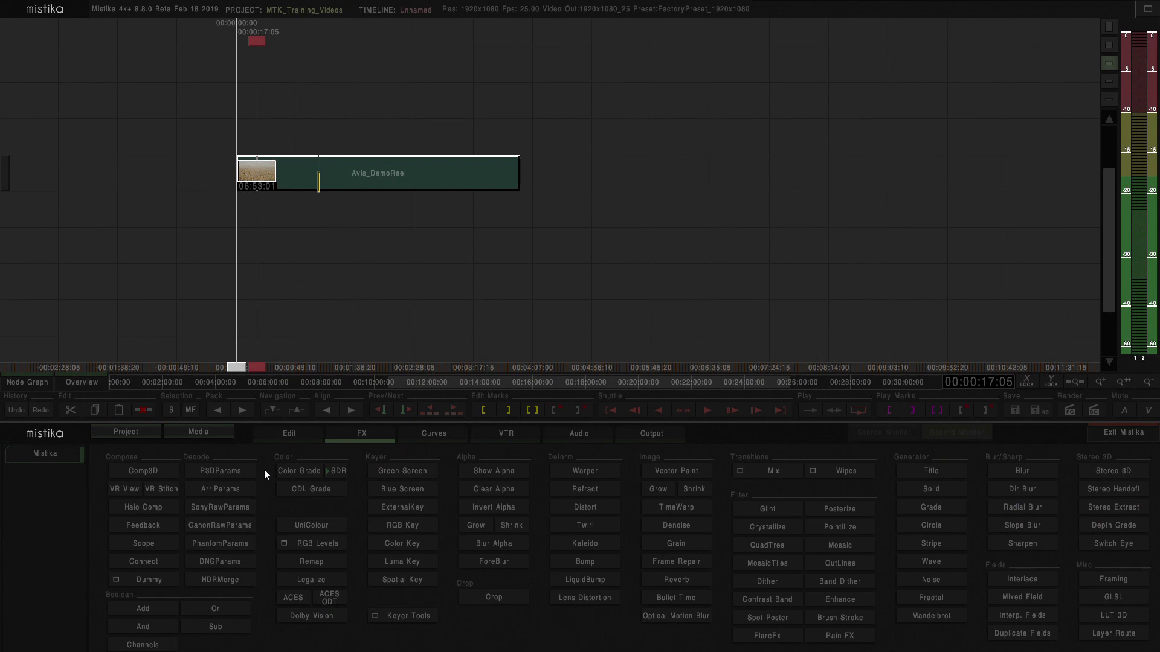
left_click(297, 470)
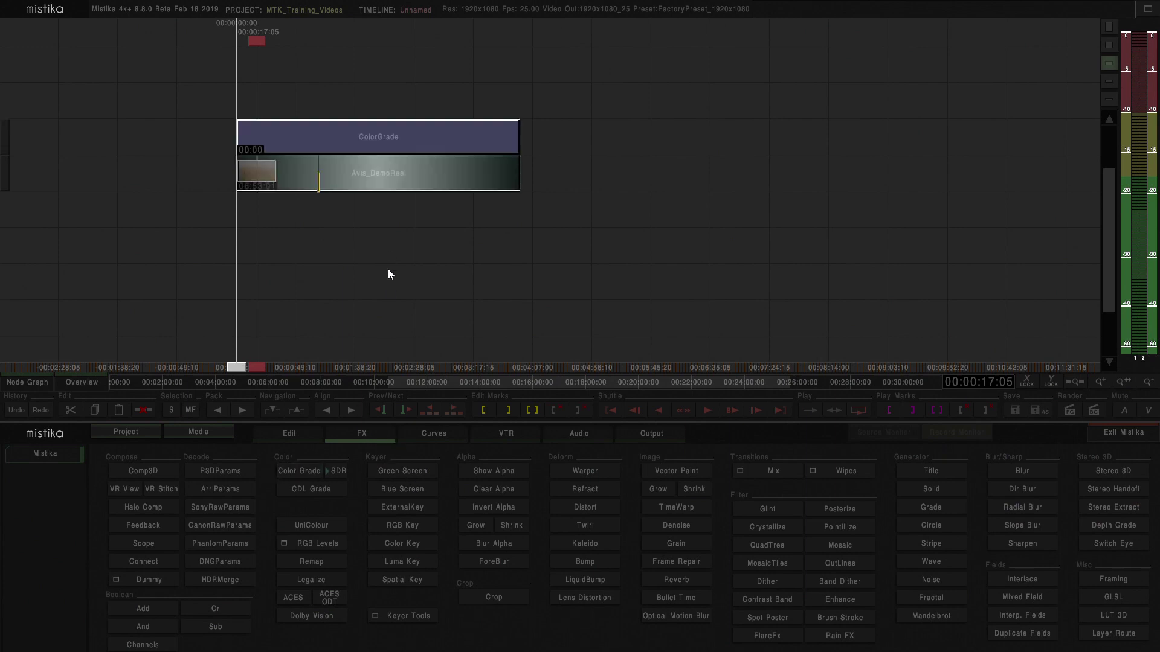
left_click(406, 245)
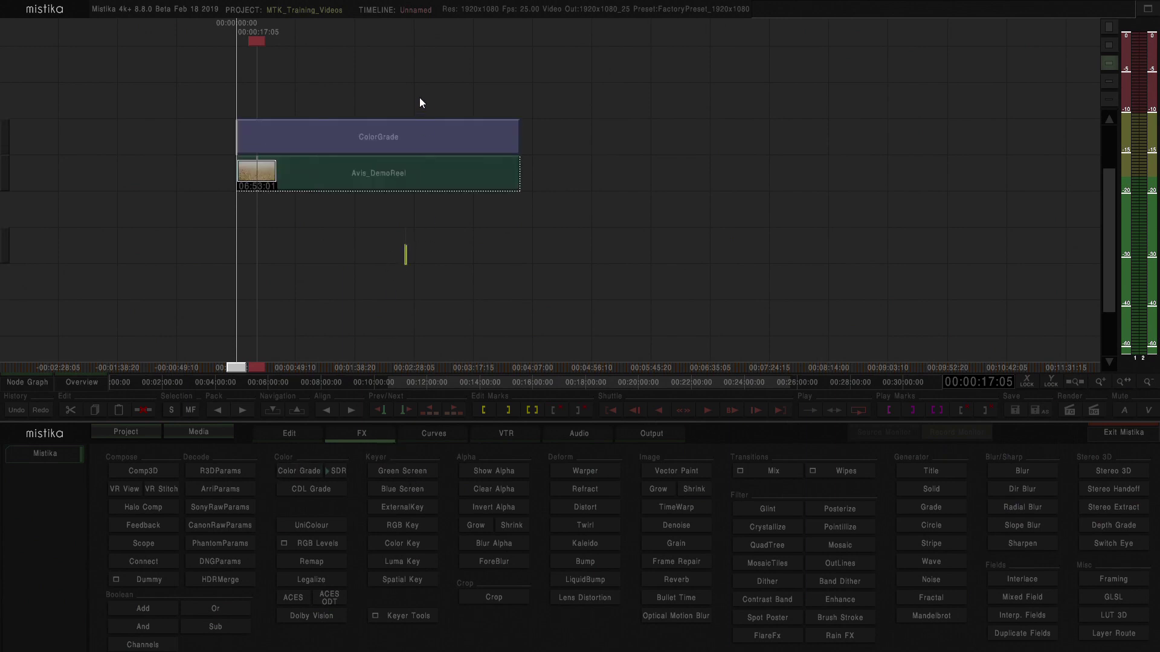
left_click(426, 151)
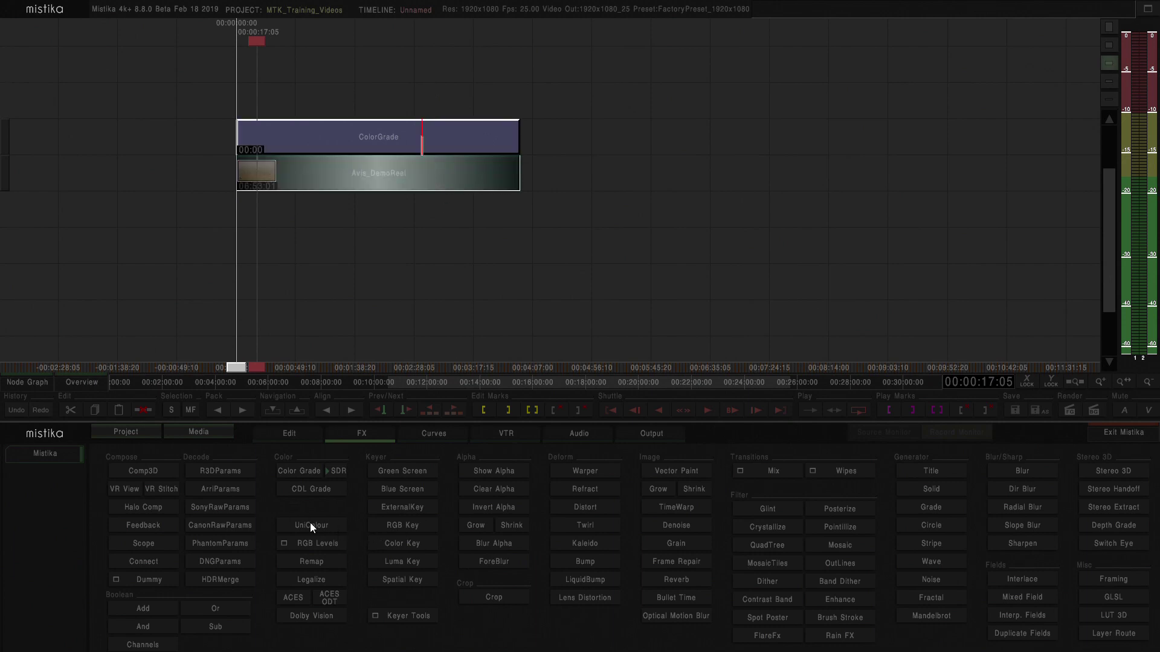
left_click(312, 580)
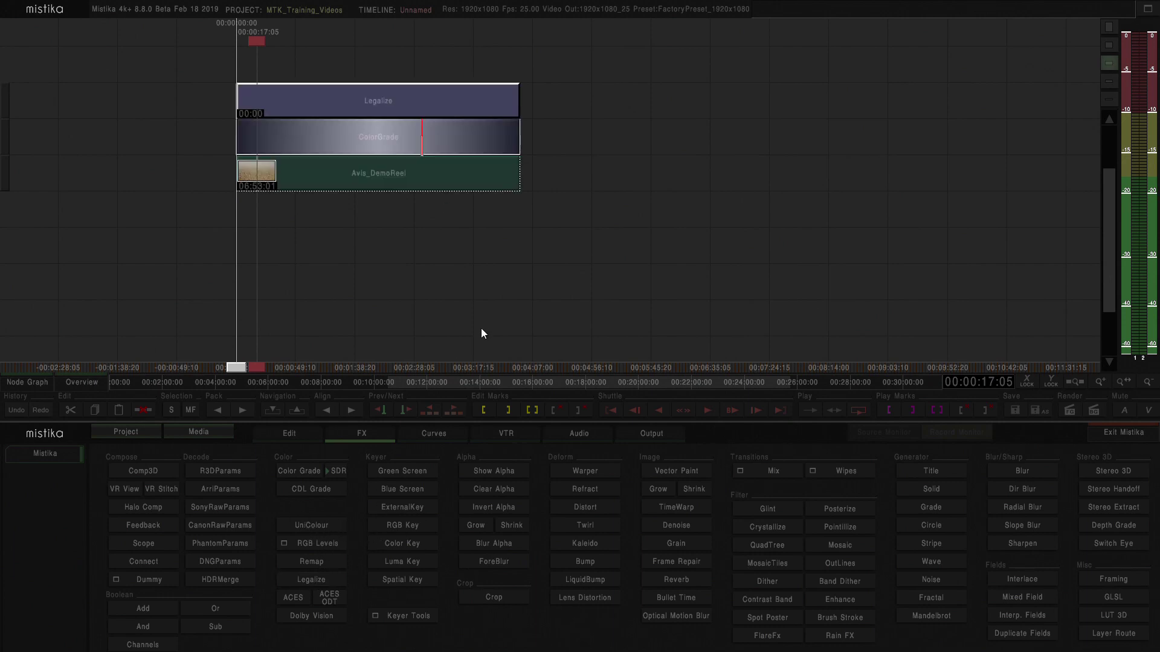
Reopen the Avis_DemoReel clip's scene detection, cut the clip and its stacked effects at the detected scenes, and return to the timeline
left_click(317, 101)
left_click(316, 140)
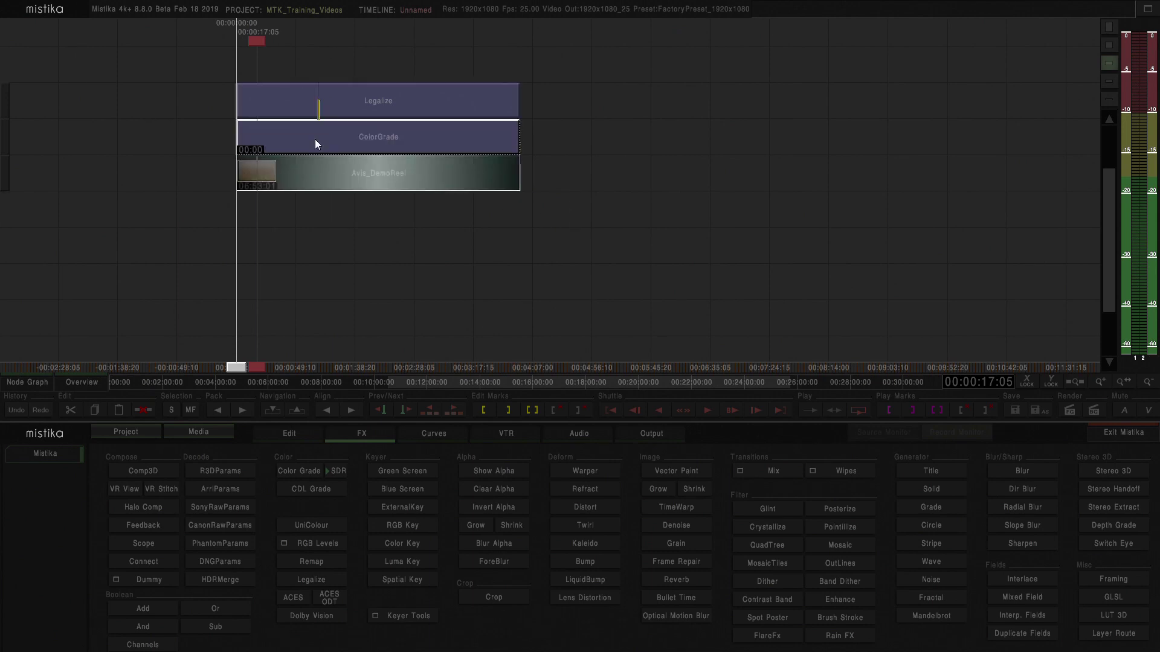
left_click(324, 177)
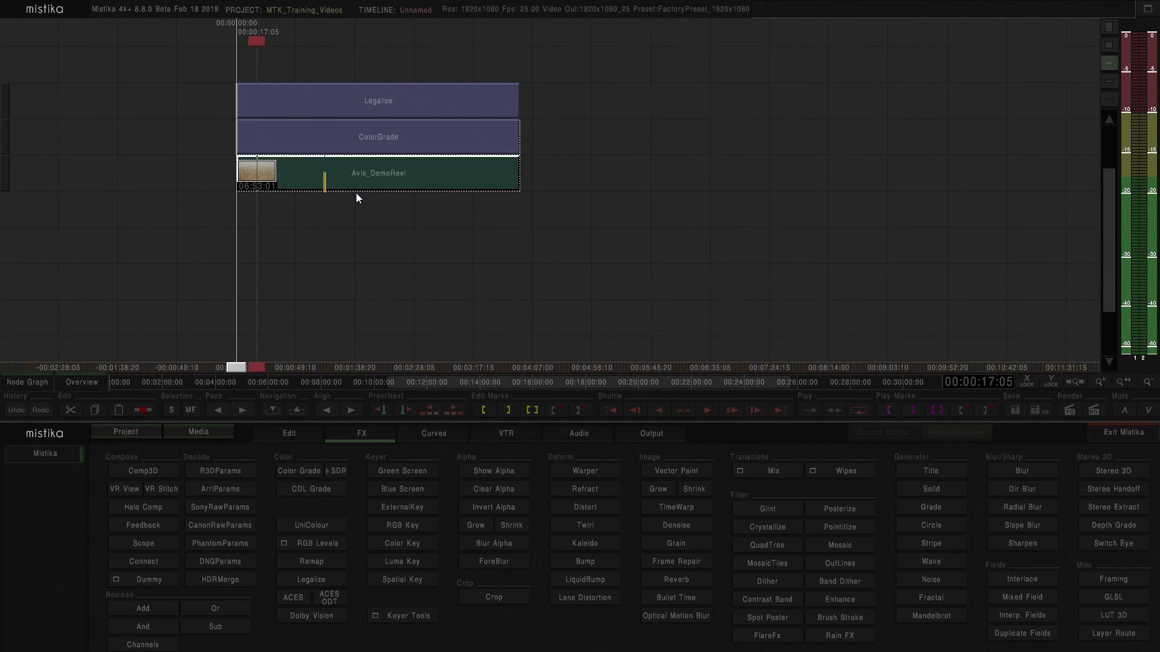
left_click(330, 174)
double_click(333, 182)
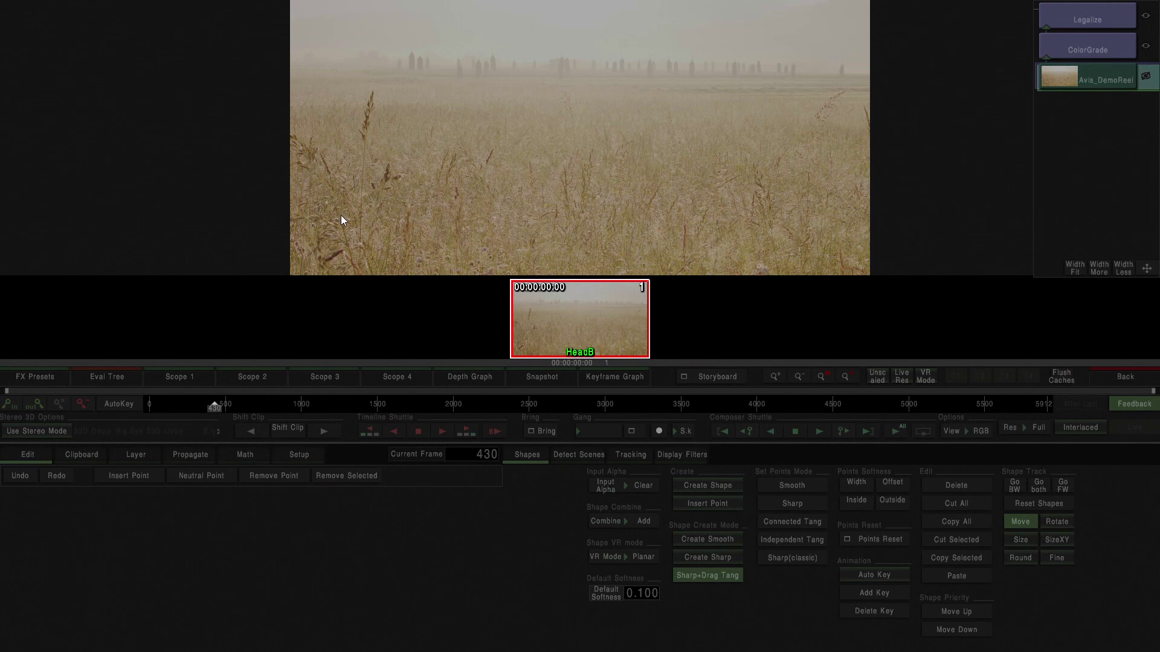
left_click(606, 454)
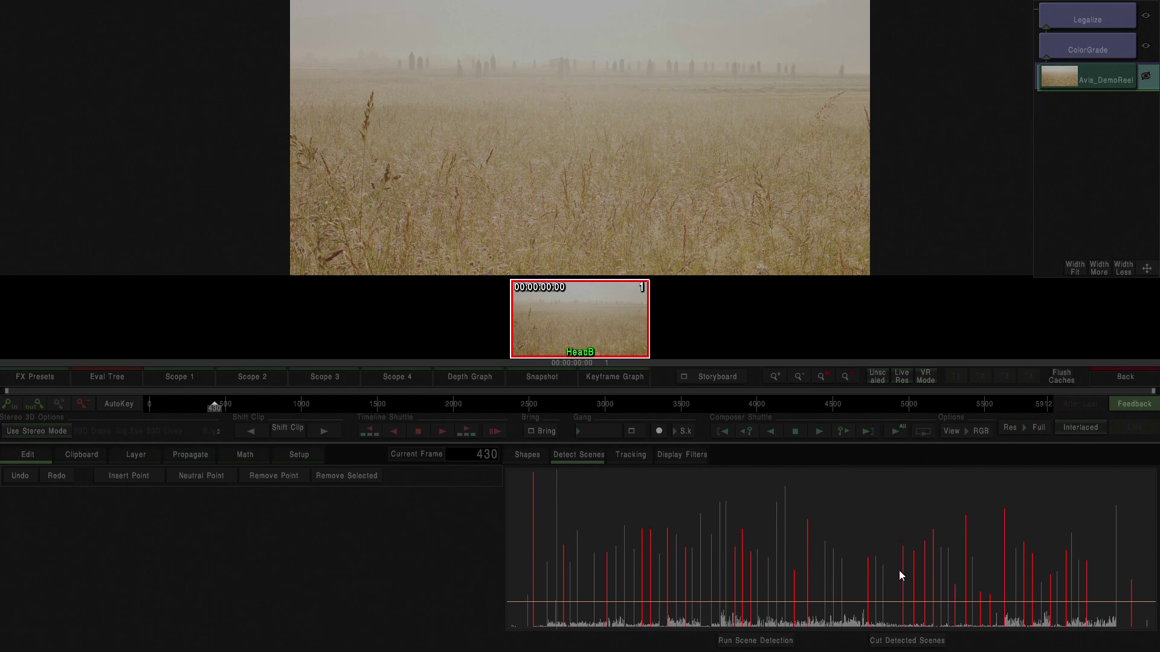
left_click(902, 644)
left_click(1107, 376)
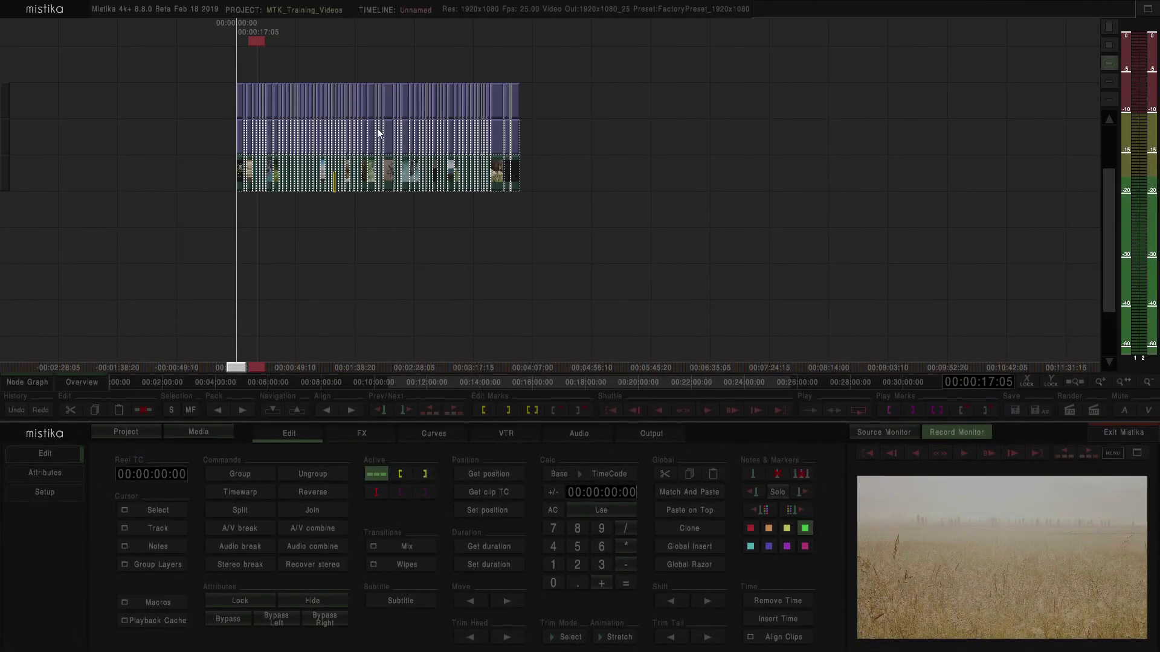
Inspect the resulting cuts on the timeline up close and play through the separated shots
scroll(273, 96, "up", 8)
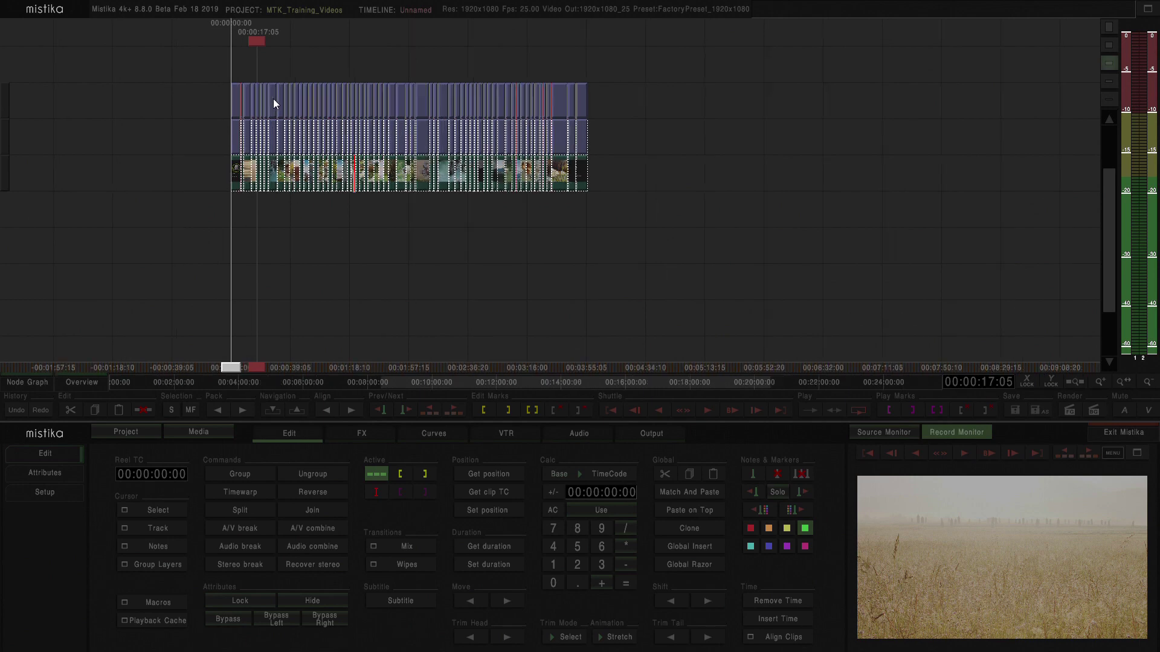
scroll(295, 95, "up", 5)
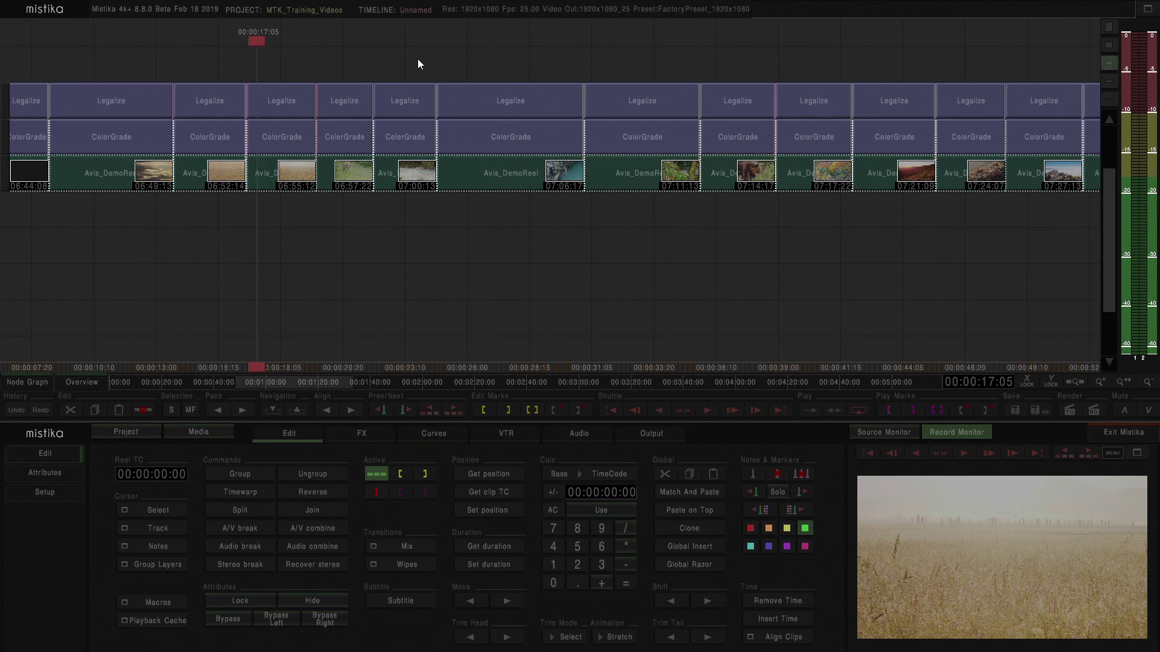
key("space")
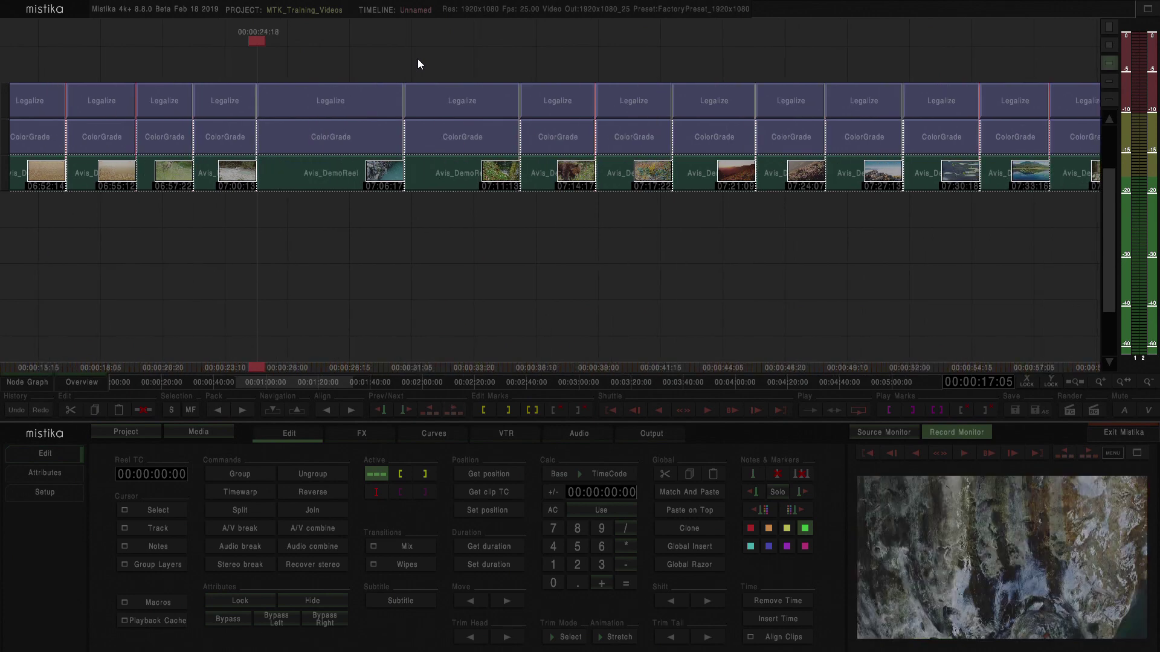